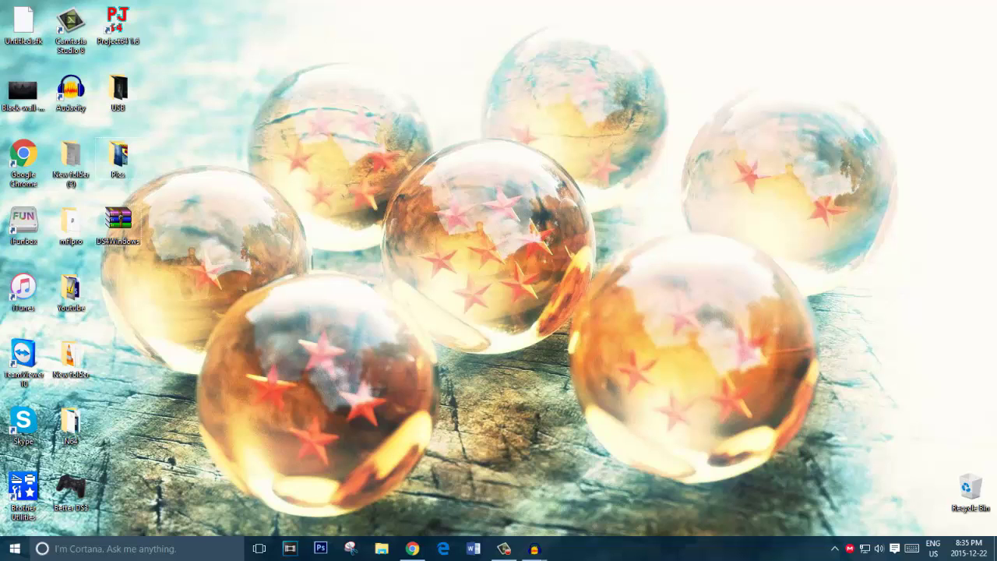
# Bring Chrome back up and run a Google search for 'ds4windows'.
pyautogui.click(412, 549)
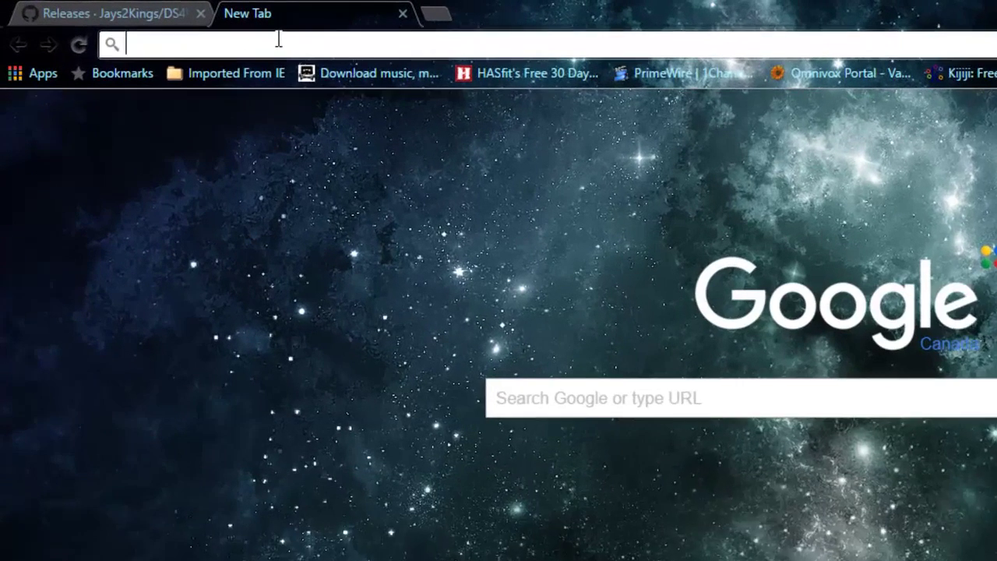
pyautogui.write('ds4wi')
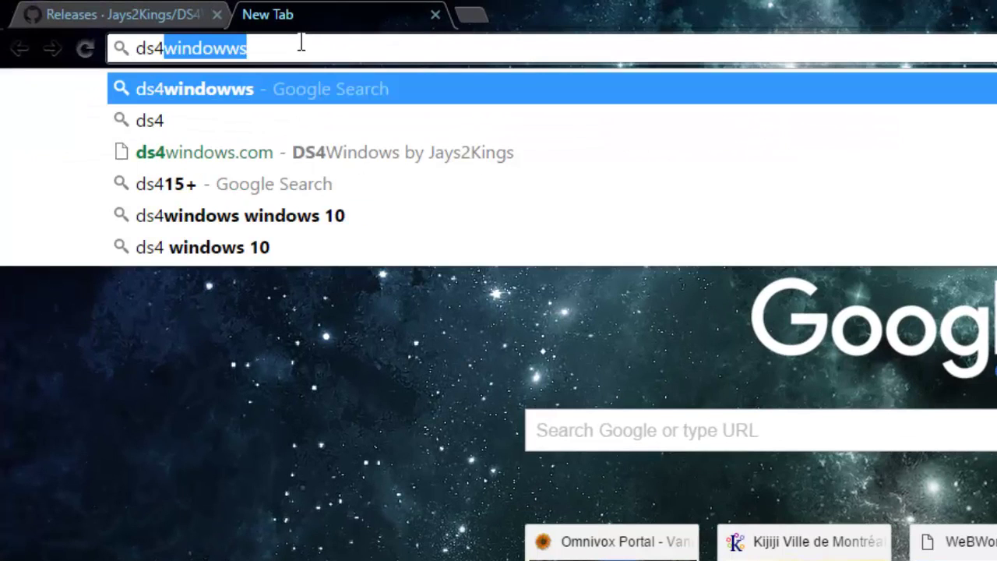
pyautogui.write('ndows')
pyautogui.press('Return')
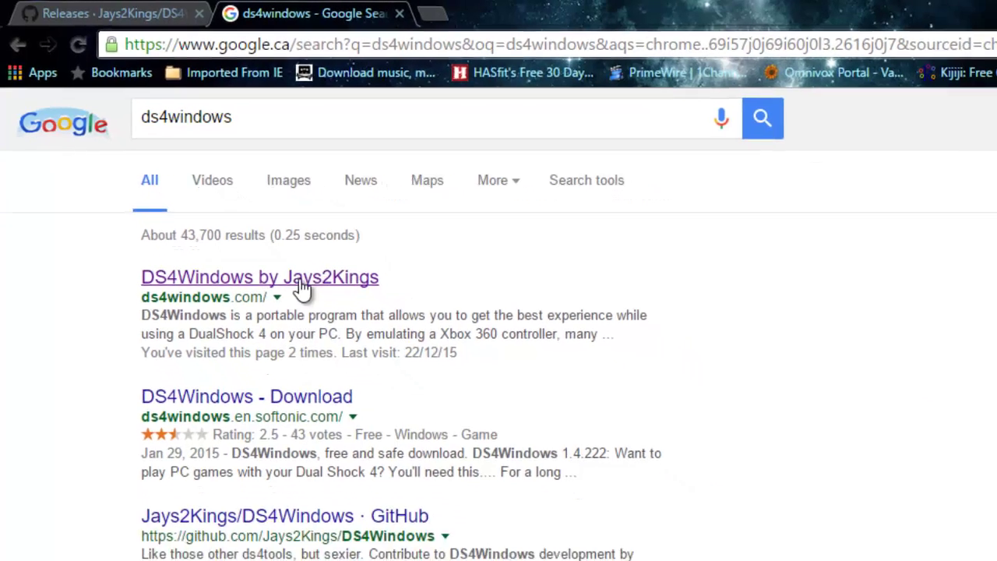
# Open the DS4Windows result and download DS4Windows.zip from the Version 1.4.401 release.
pyautogui.click(250, 308)
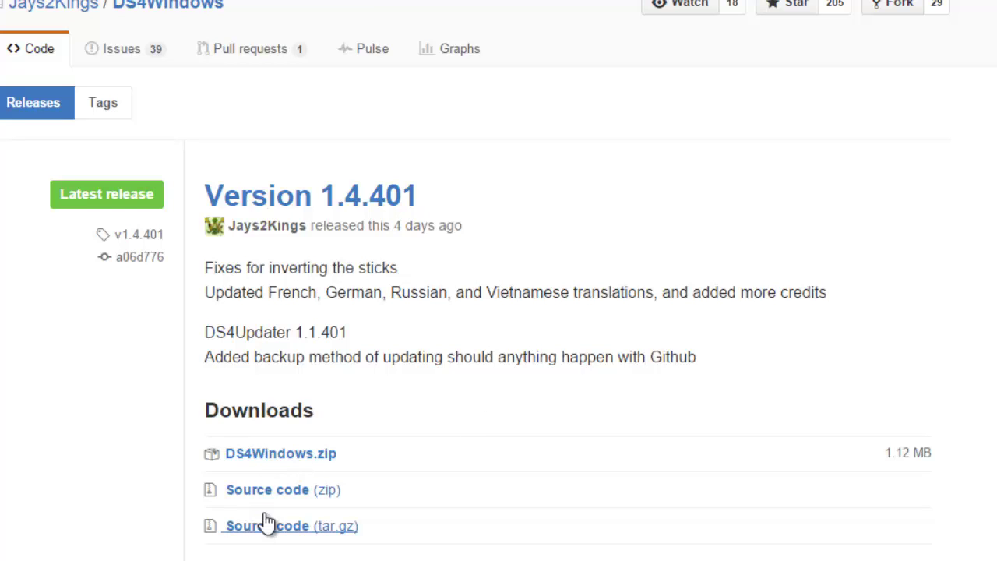
pyautogui.click(299, 458)
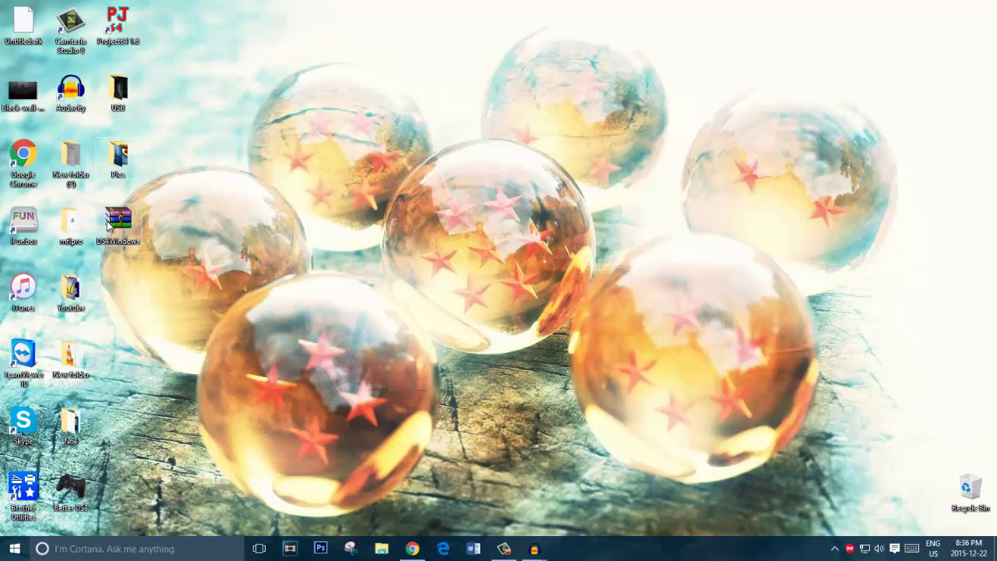
# Extract the DS4Windows archive here on the desktop, producing DS4Updater and DS4Windows.
pyautogui.rightClick(115, 221)
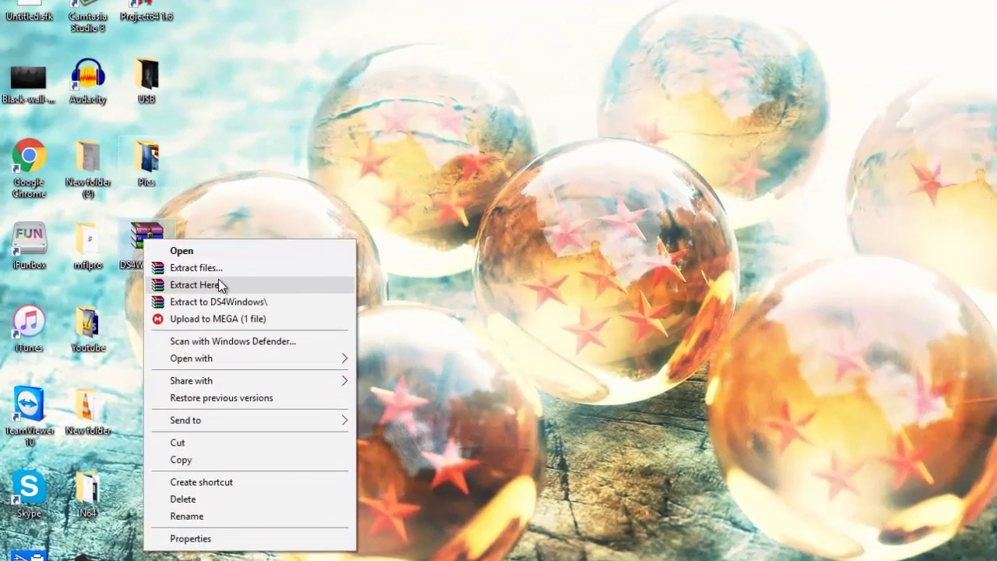
pyautogui.click(221, 284)
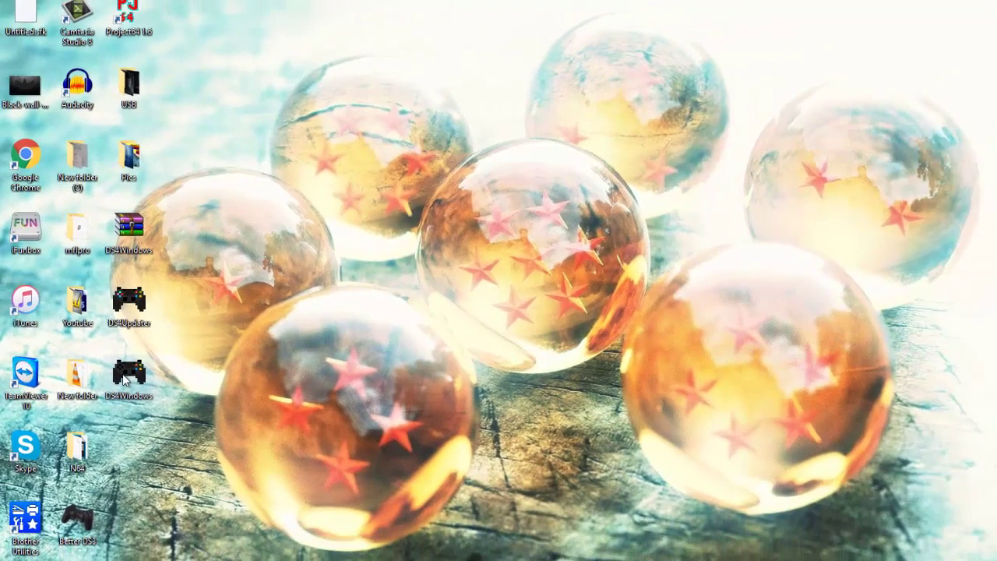
# Launch the extracted DS4Windows to see the USB controller at full battery on the Default profile.
pyautogui.doubleClick(143, 416)
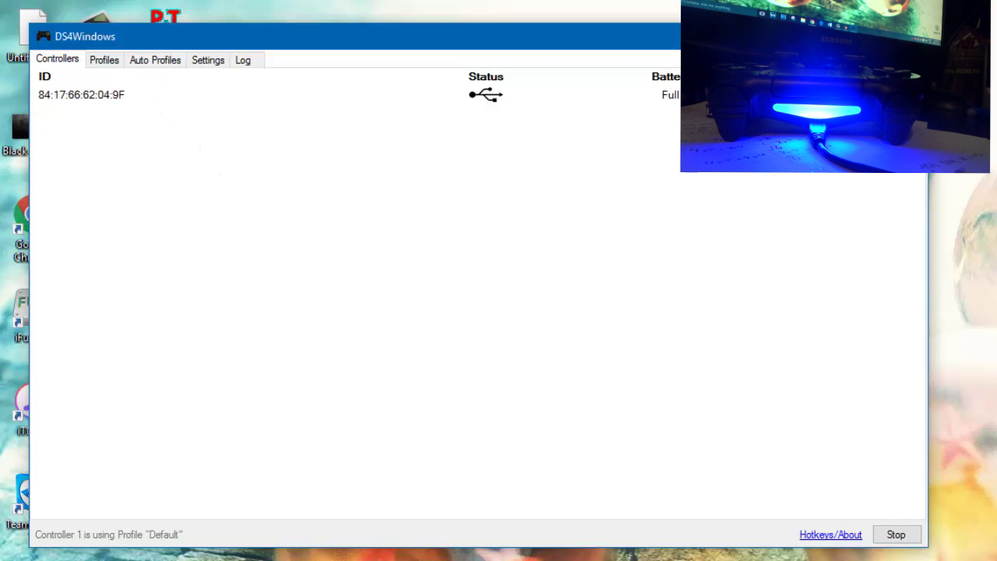
# Open the Default profile editor and inspect the Cross : A Button mapping.
pyautogui.click(104, 60)
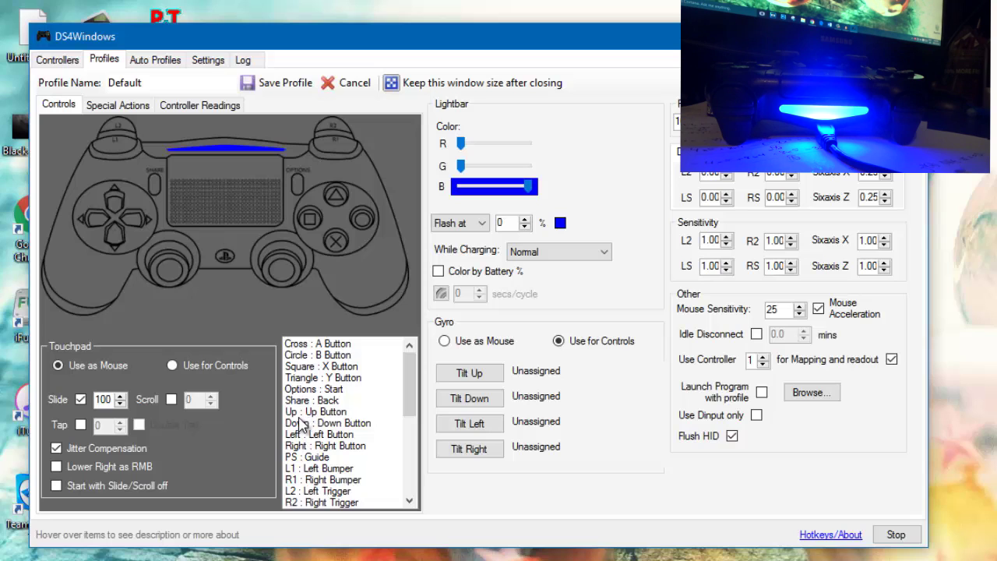
pyautogui.click(335, 344)
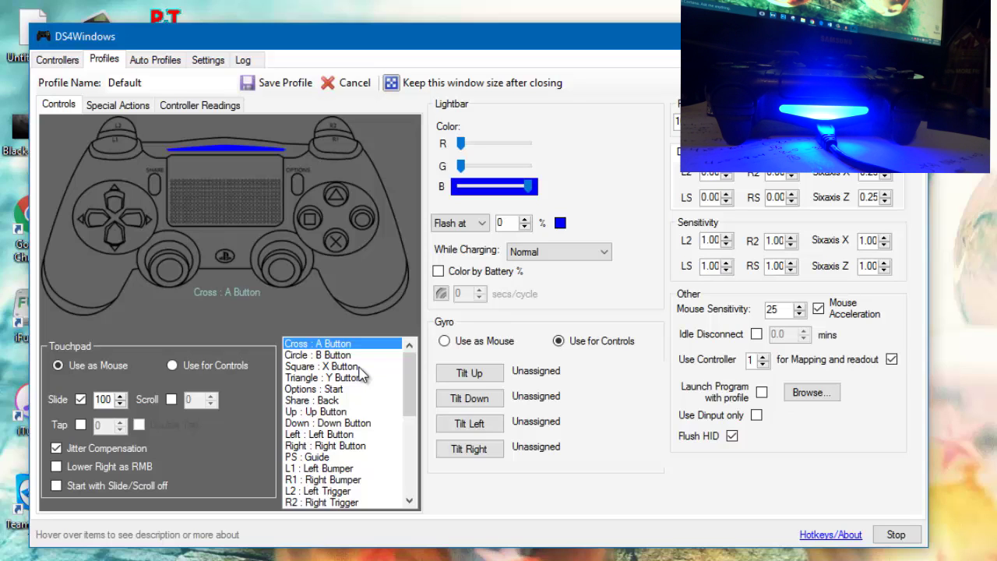
pyautogui.moveTo(460, 166)
pyautogui.mouseDown()
pyautogui.moveTo(545, 179)
pyautogui.moveTo(460, 182)
pyautogui.mouseUp()
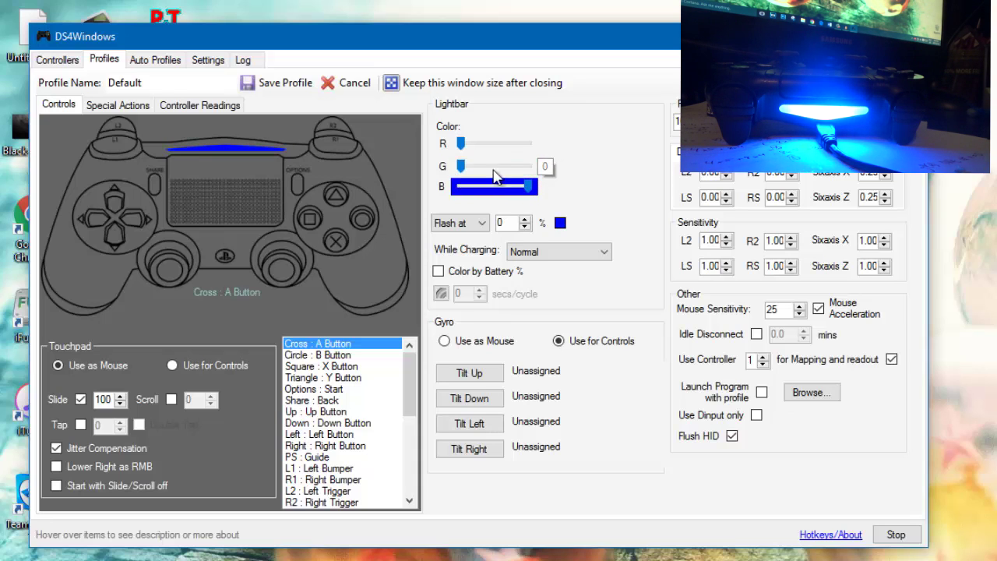
pyautogui.moveTo(531, 189); pyautogui.dragTo(460, 196)
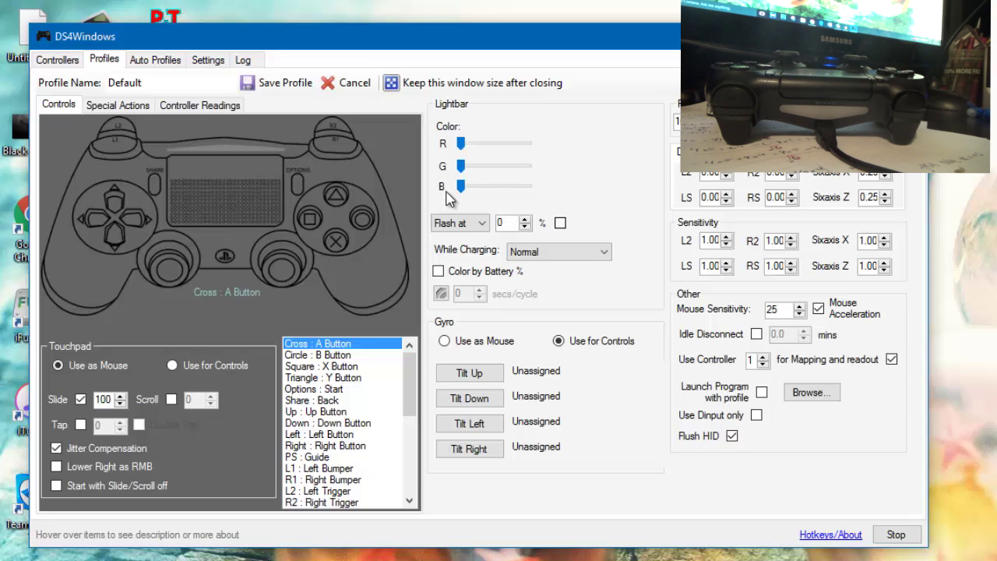
pyautogui.moveTo(462, 194); pyautogui.dragTo(546, 195)
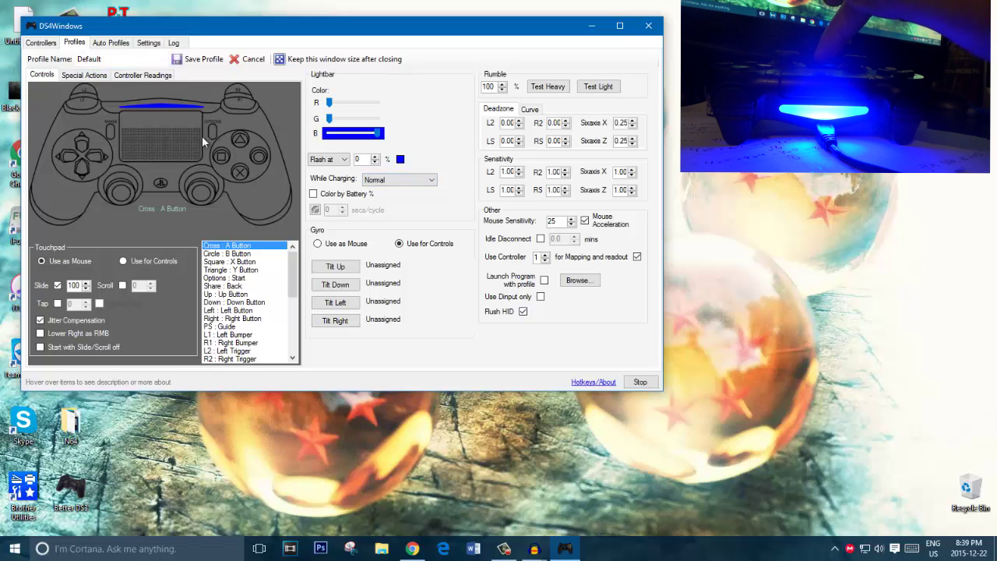
# Briefly open the TouchRight action picker and N64 folder, close both, and centre DS4Windows.
pyautogui.rightClick(731, 242)
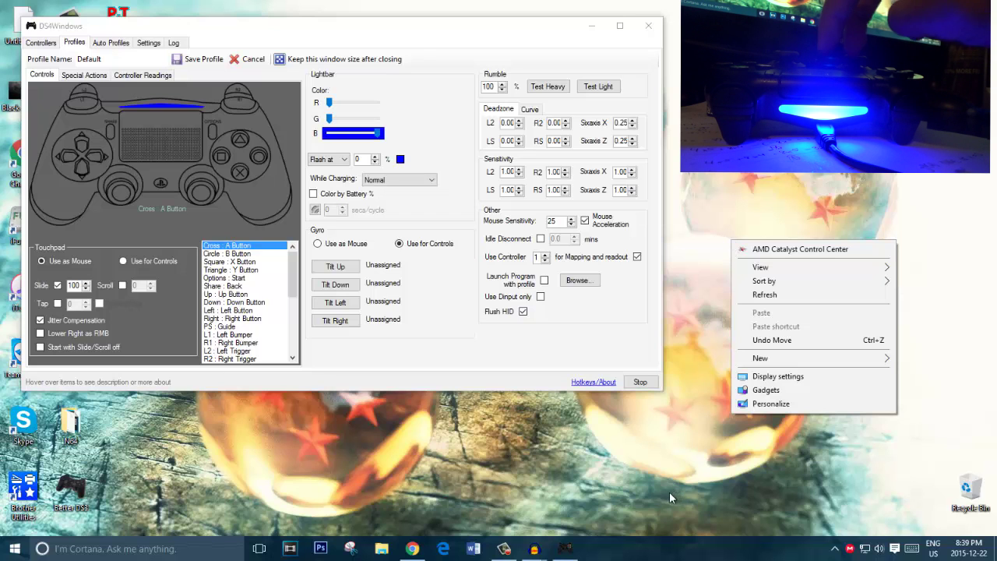
pyautogui.click(361, 378)
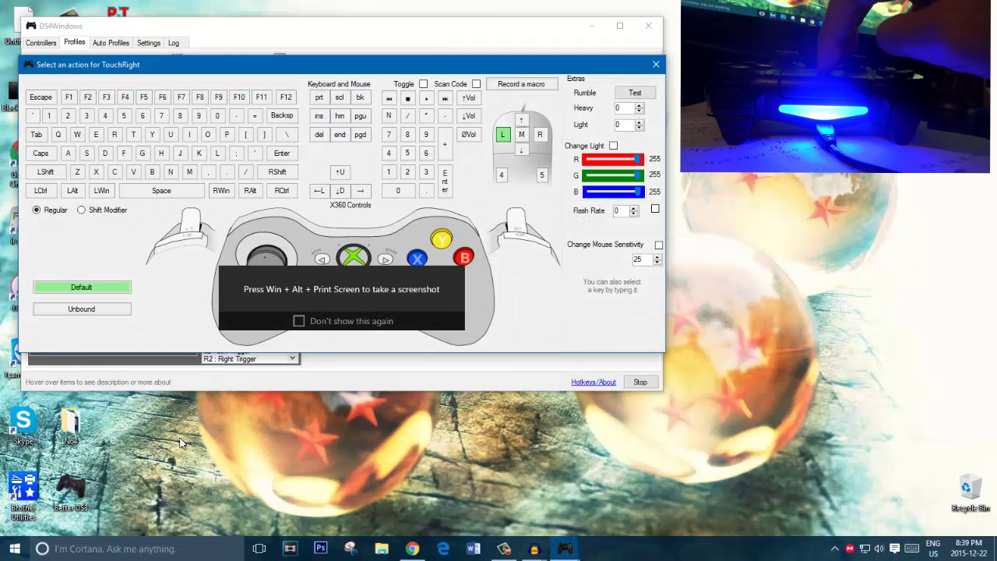
pyautogui.click(76, 443)
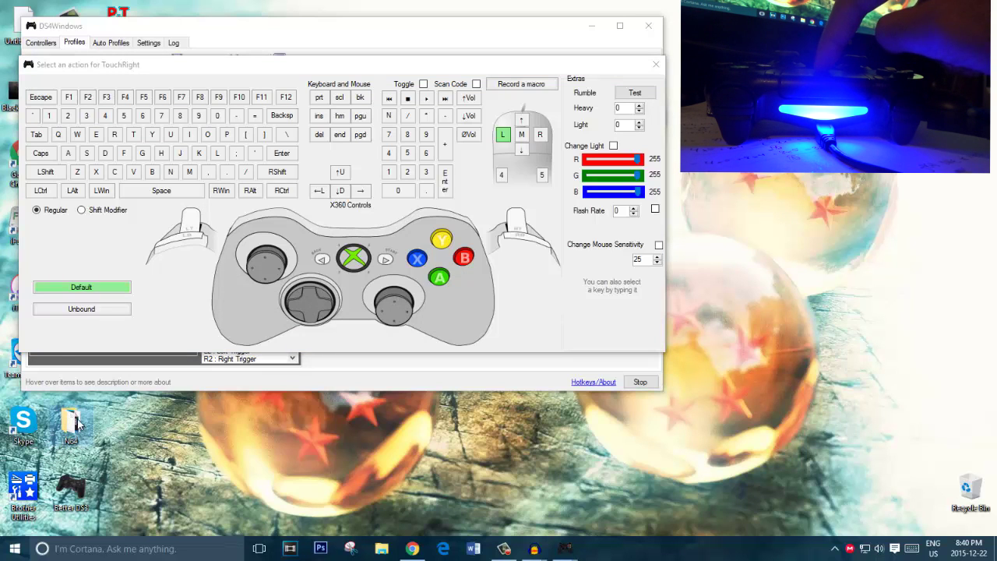
pyautogui.doubleClick(76, 422)
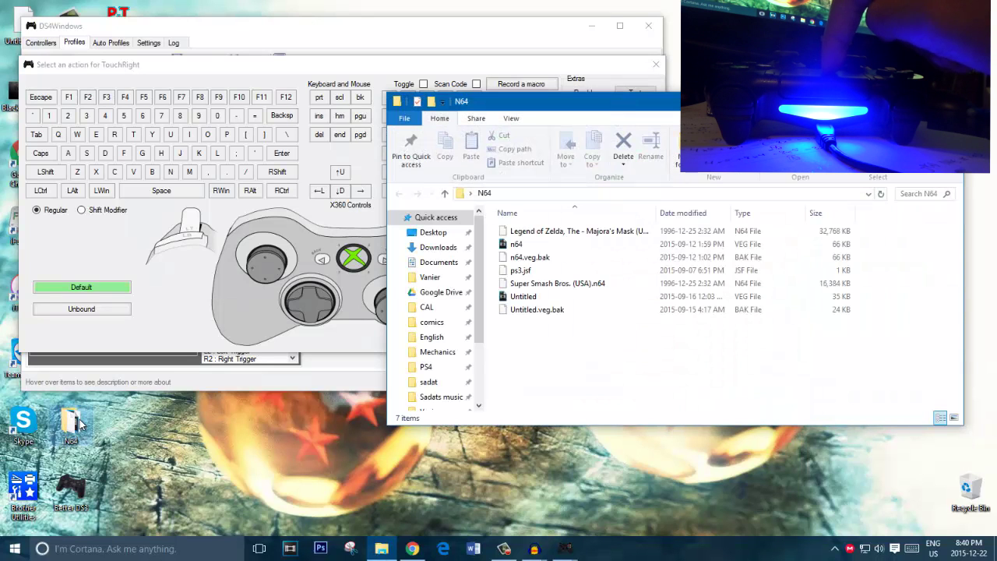
pyautogui.hotkey('alt', 'F4')
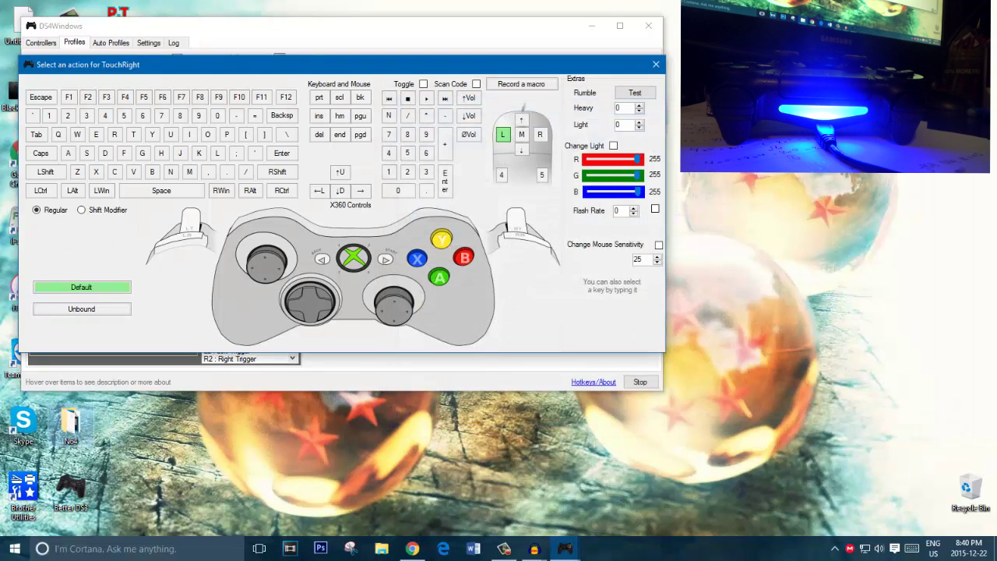
pyautogui.click(655, 66)
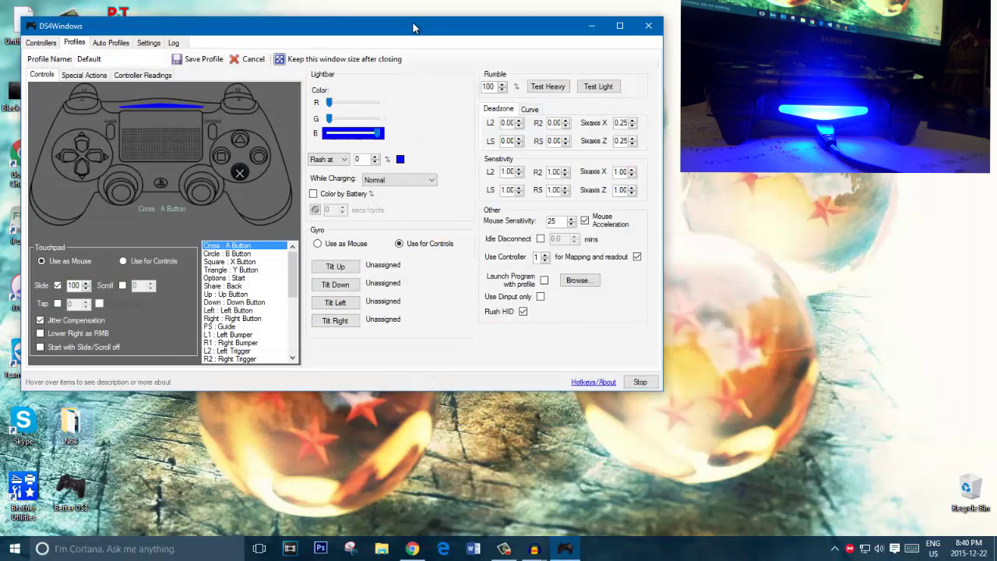
pyautogui.moveTo(412, 27); pyautogui.dragTo(625, 32)
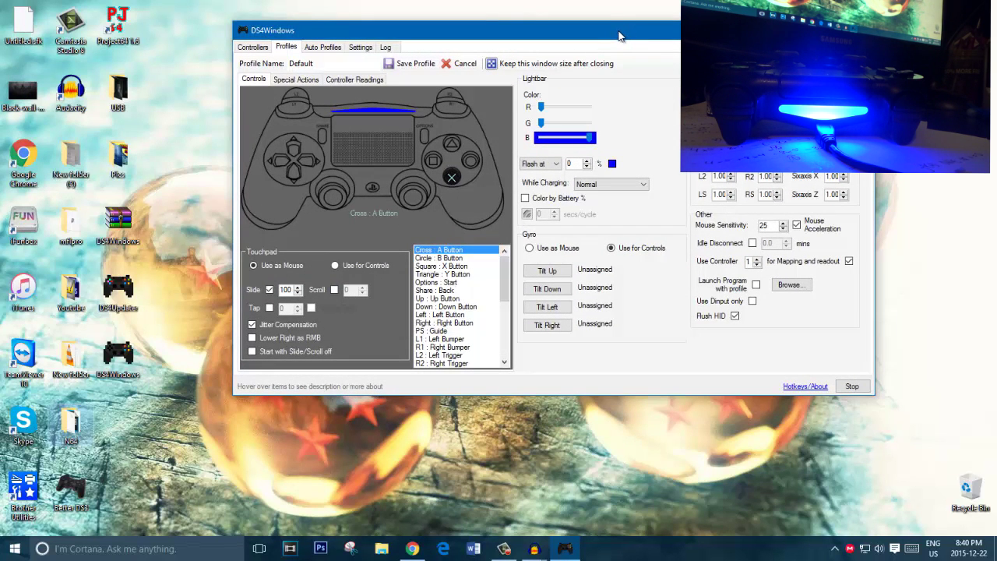
# Move the DS4Windows window slightly lower, maximise it, then restore its smaller size.
pyautogui.moveTo(567, 40); pyautogui.dragTo(551, 61)
pyautogui.doubleClick(553, 59)
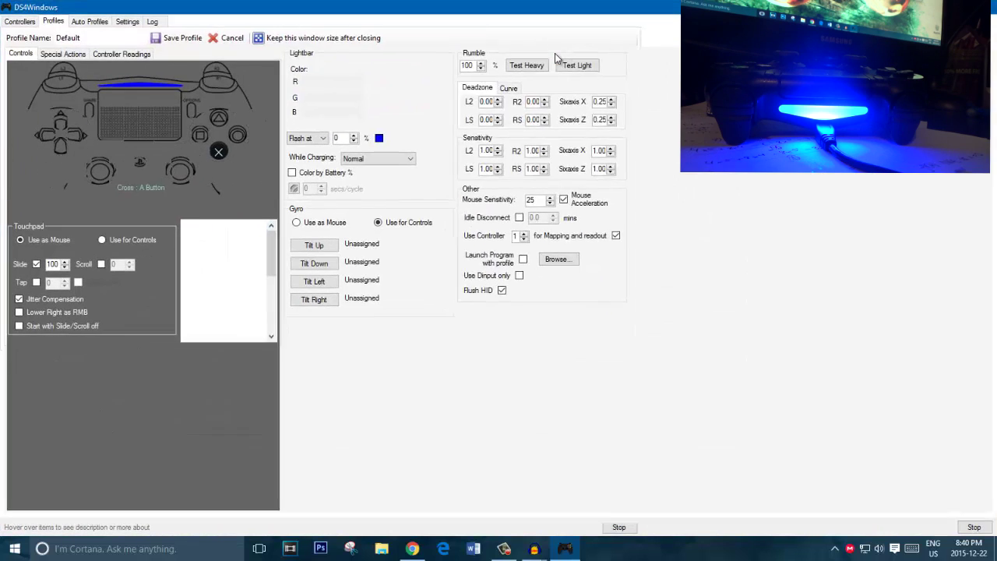
pyautogui.click(944, 6)
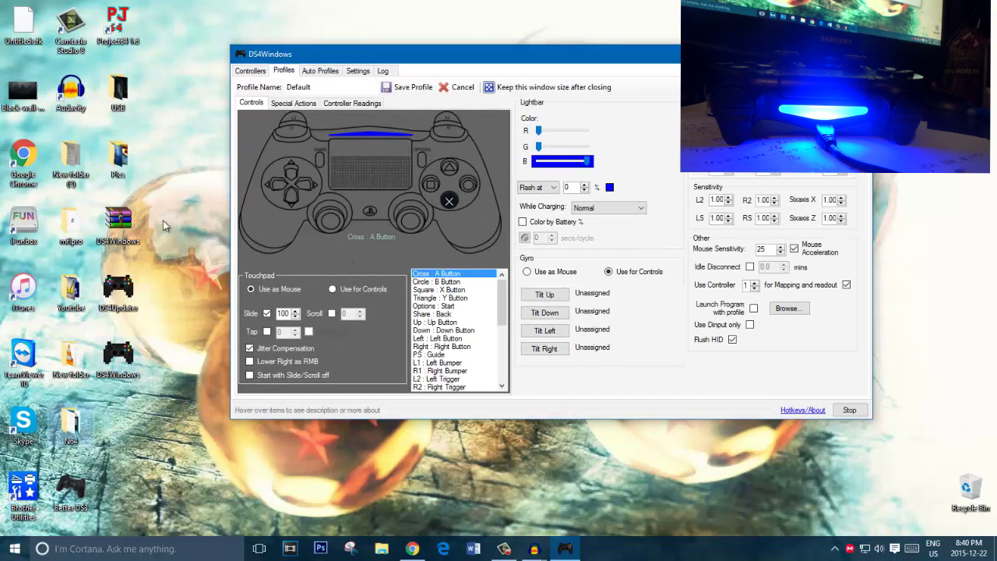
# Launch Project64 Version 1.6 from its desktop shortcut, showing the empty ROM list.
pyautogui.click(123, 45)
pyautogui.doubleClick(129, 43)
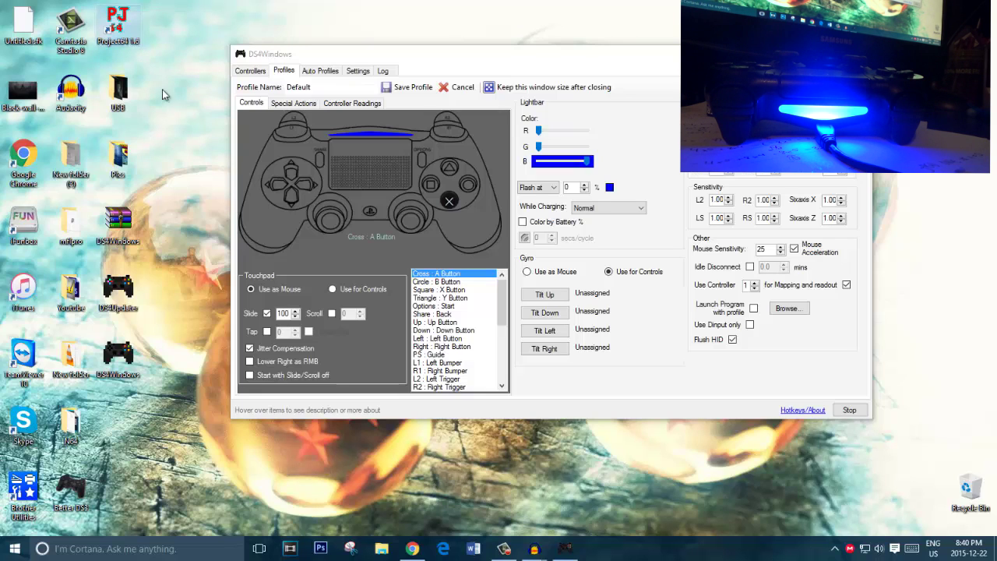
pyautogui.doubleClick(137, 34)
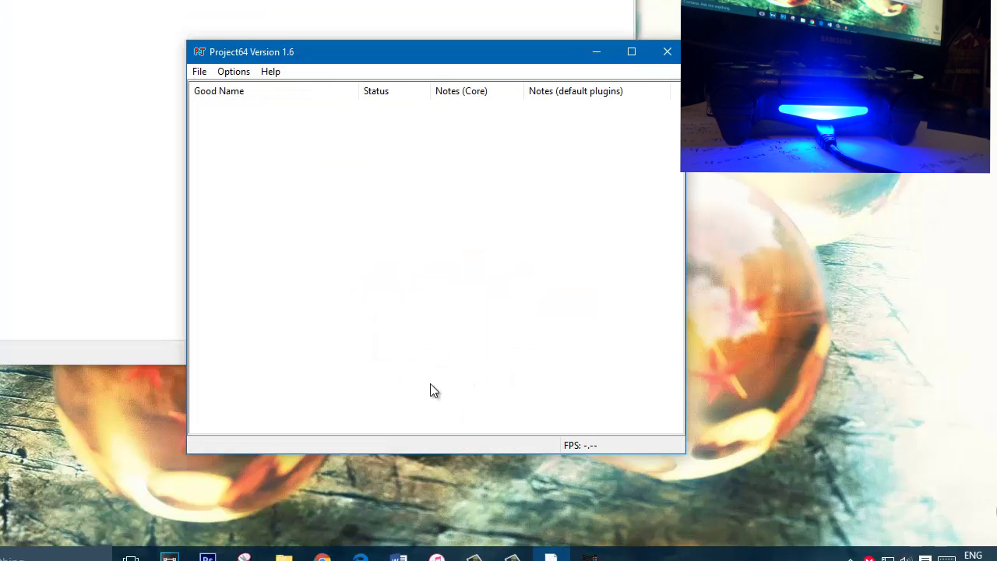
# Set Player 1's Game Device to Controller (XBOX 360 For Windows) and confirm with OK.
pyautogui.click(233, 71)
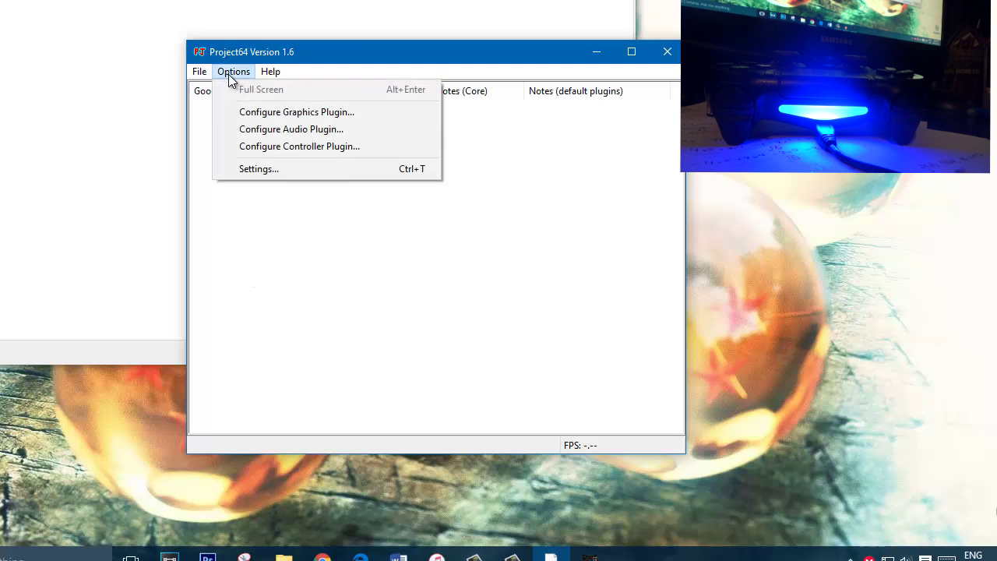
pyautogui.click(293, 152)
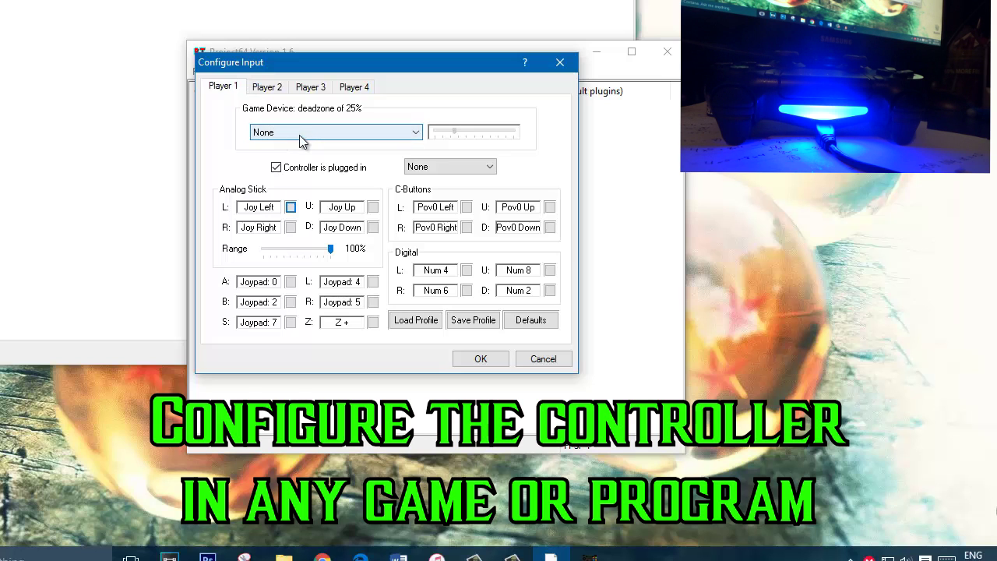
pyautogui.click(296, 138)
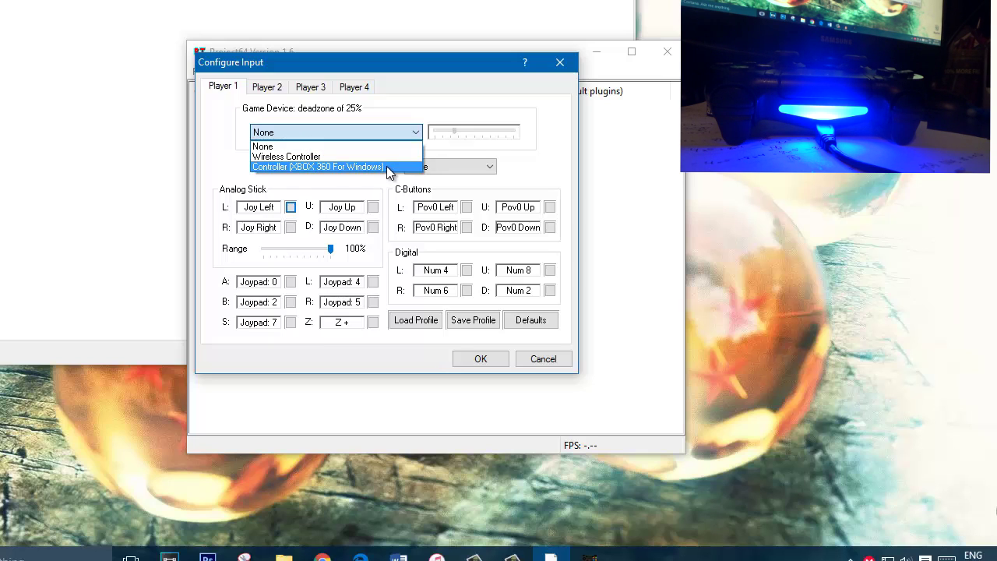
pyautogui.click(386, 166)
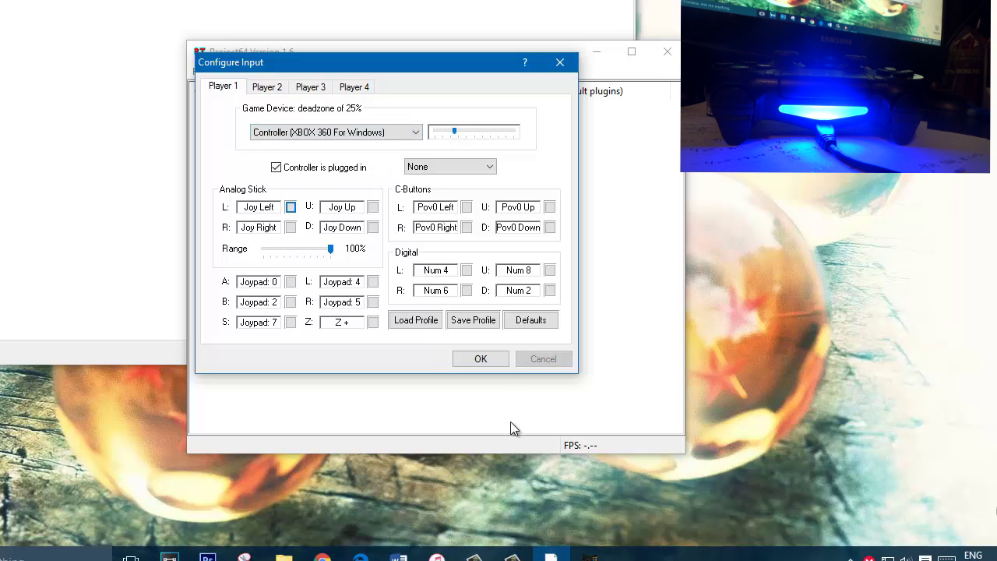
pyautogui.click(491, 363)
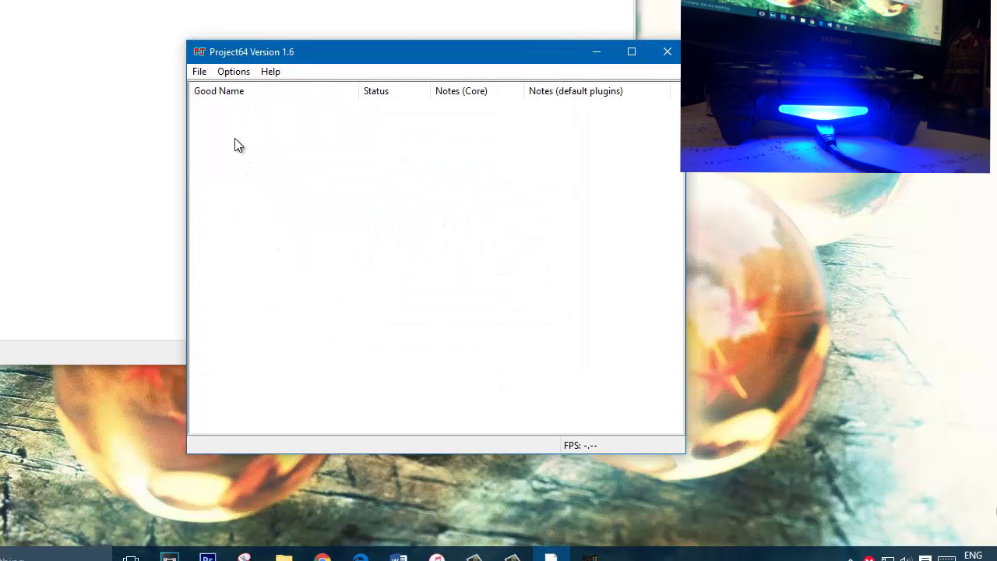
pyautogui.click(200, 72)
# Load the Super Smash Bros (USA).n64 ROM through Open Rom.
pyautogui.press('Right')
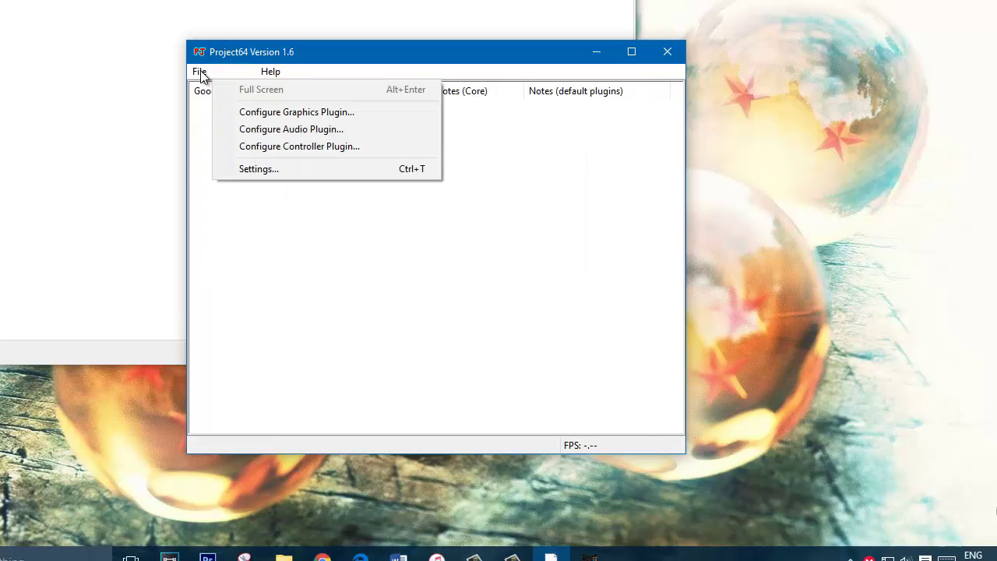
pyautogui.click(213, 91)
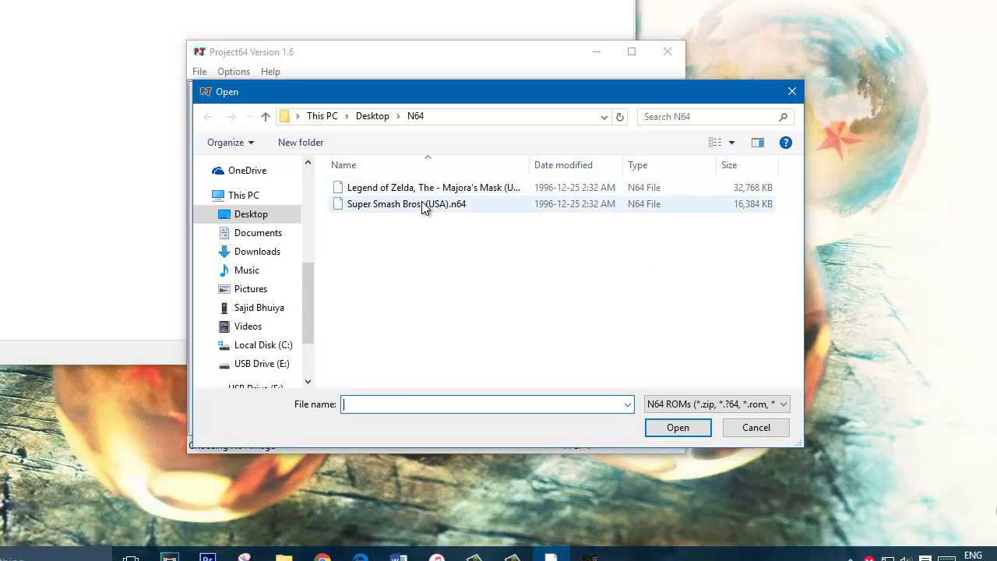
pyautogui.click(422, 204)
pyautogui.click(676, 427)
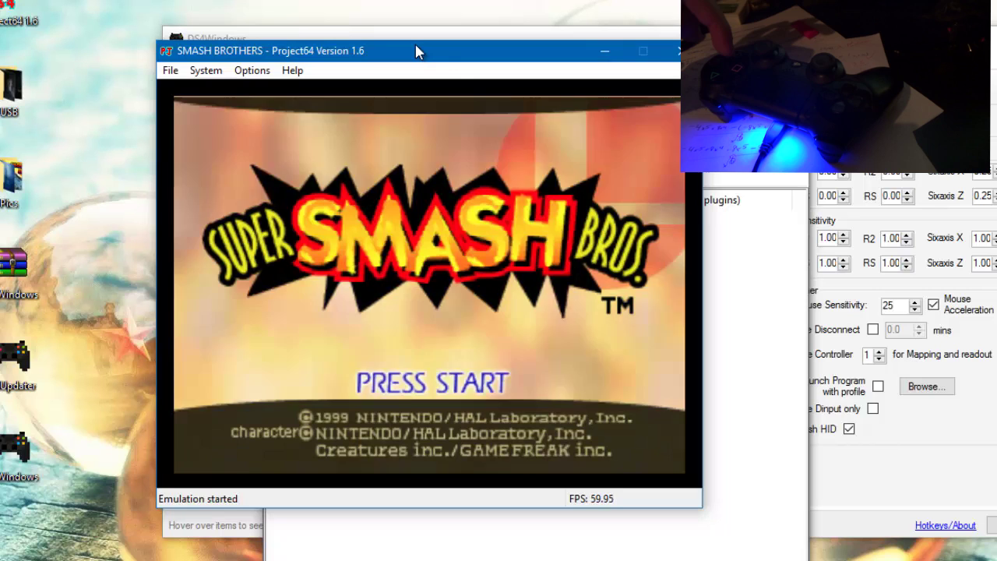
# Go through the title and 1P menus, pick DK then Kirby, and end emulation.
pyautogui.press('Return')
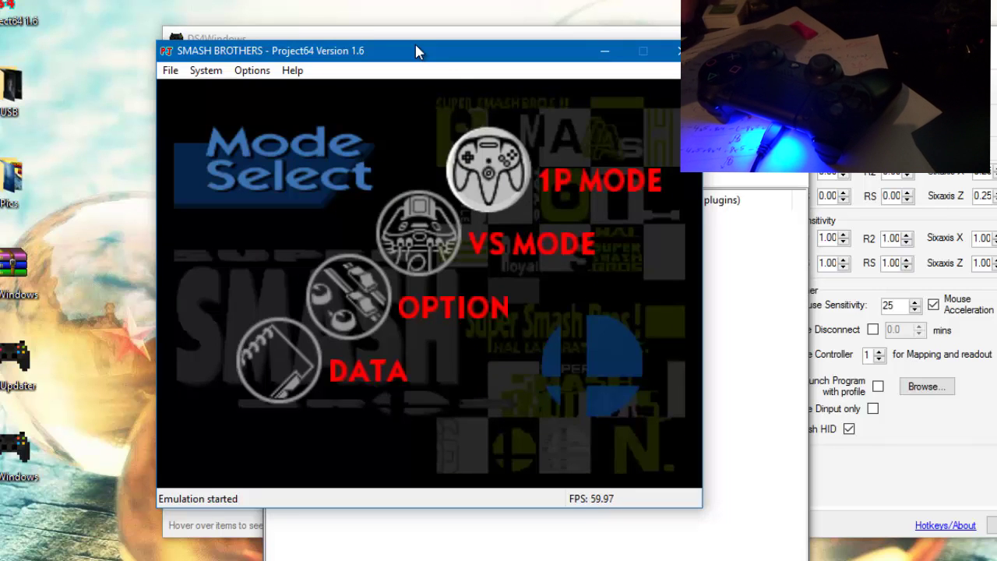
pyautogui.press('Return')
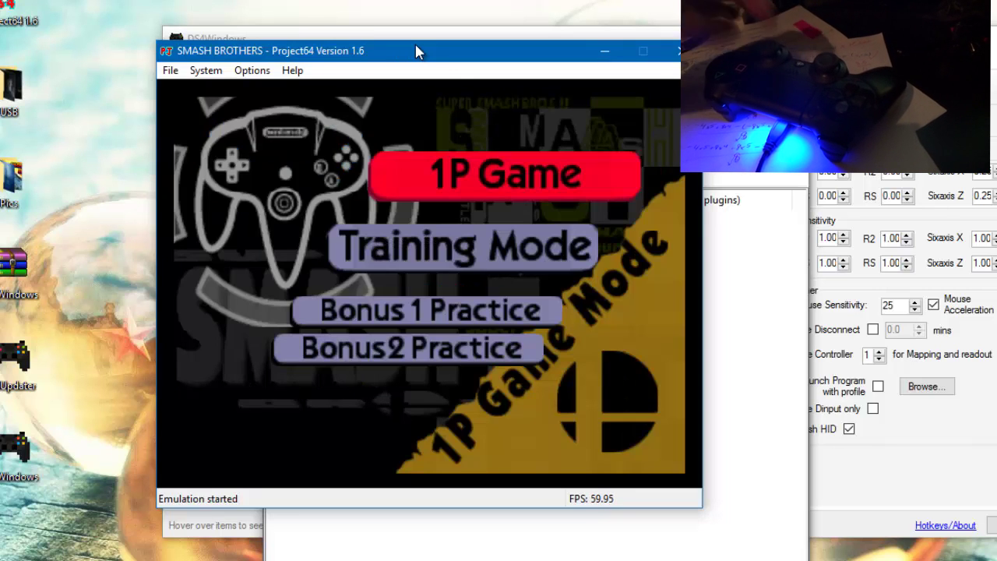
pyautogui.press('Return')
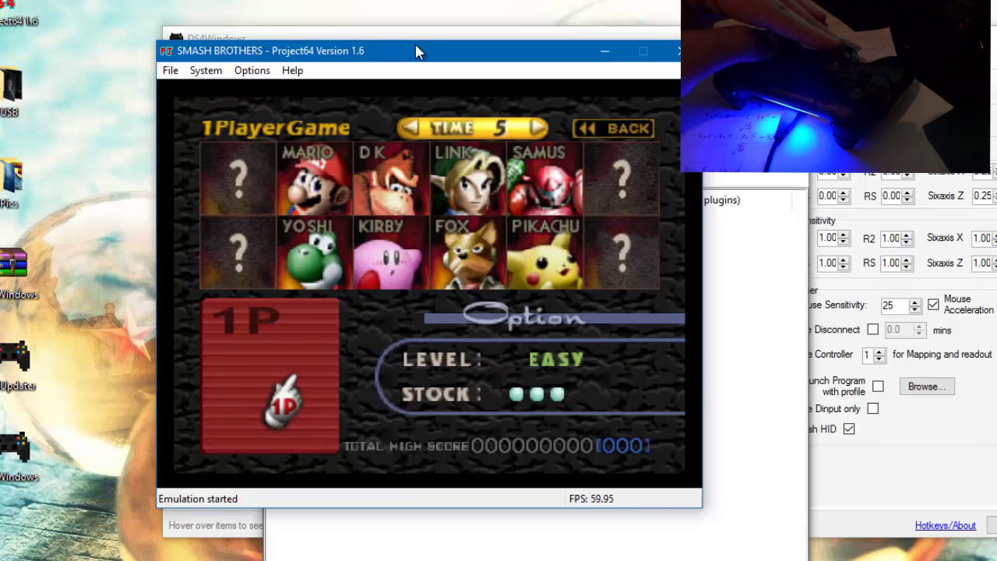
pyautogui.press('Up')
pyautogui.press('Right')
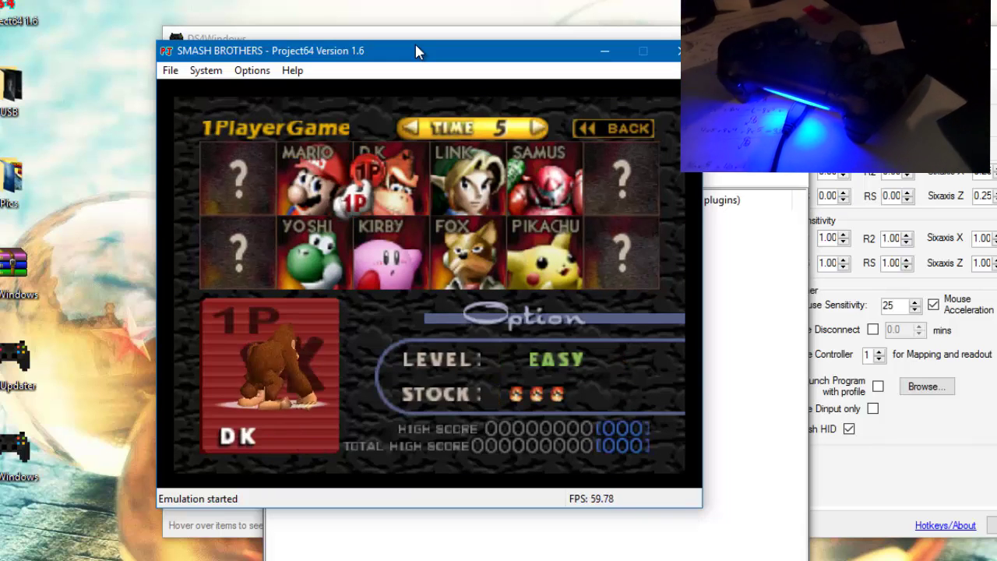
pyautogui.press('Return')
pyautogui.press('Down')
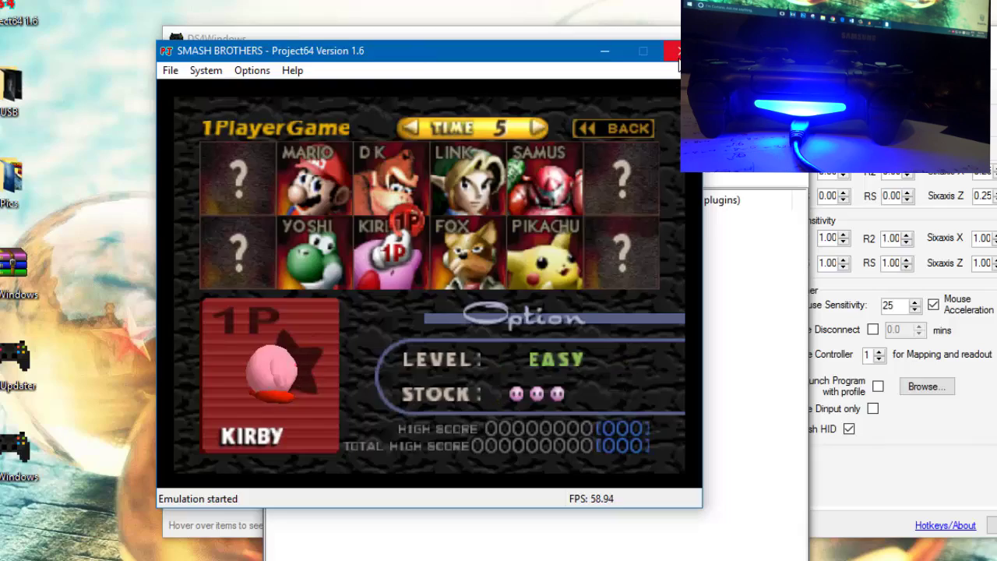
pyautogui.press('F12')
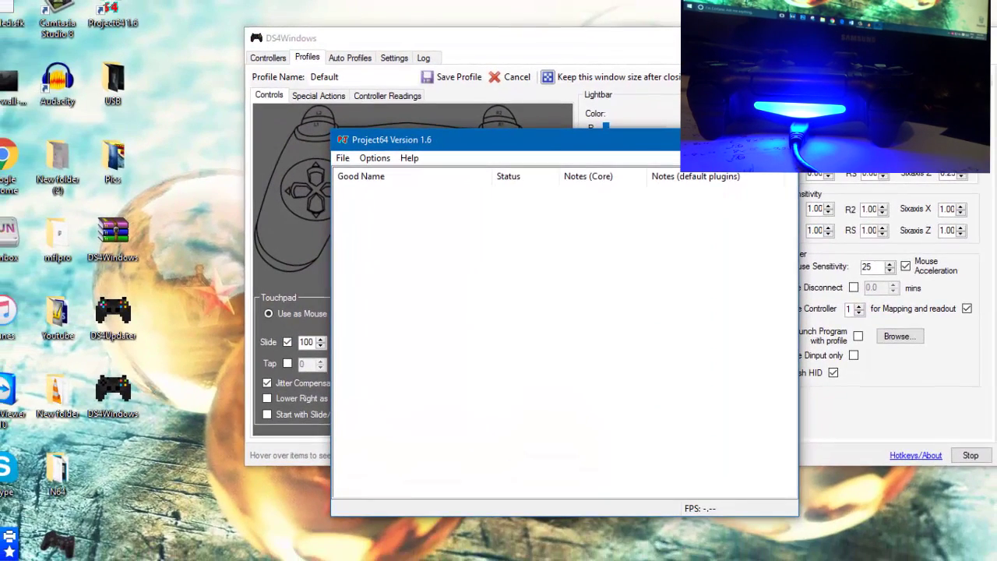
# Close Project64, review Circle : B Button's action without changes, then exit DS4Windows.
pyautogui.hotkey('alt', 'F4')
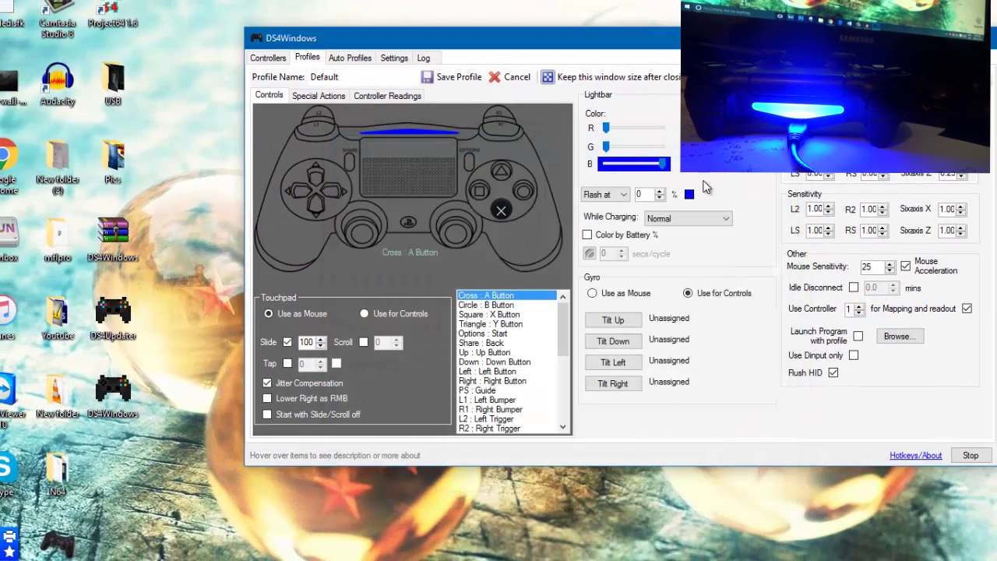
pyautogui.click(502, 305)
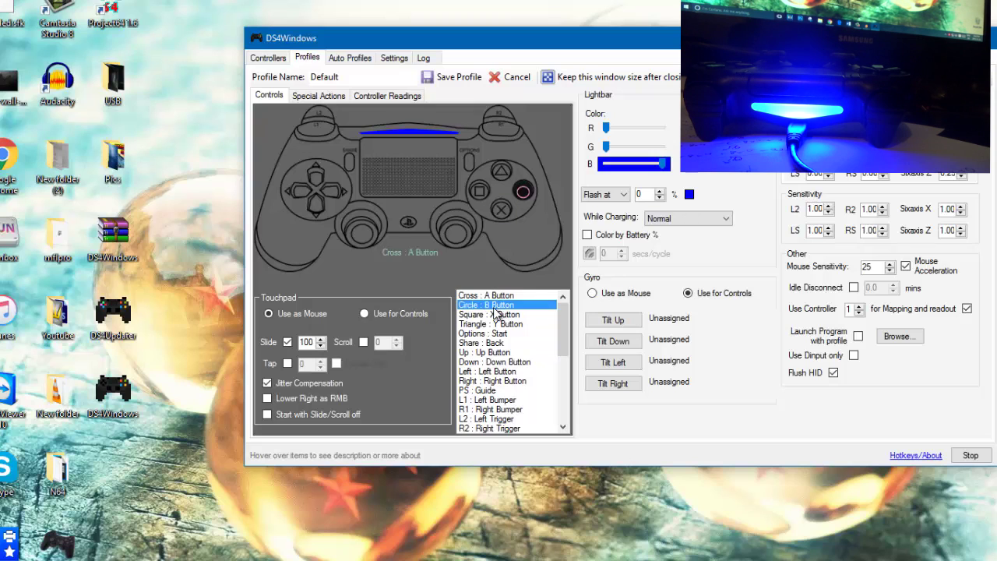
pyautogui.click(502, 333)
pyautogui.click(506, 361)
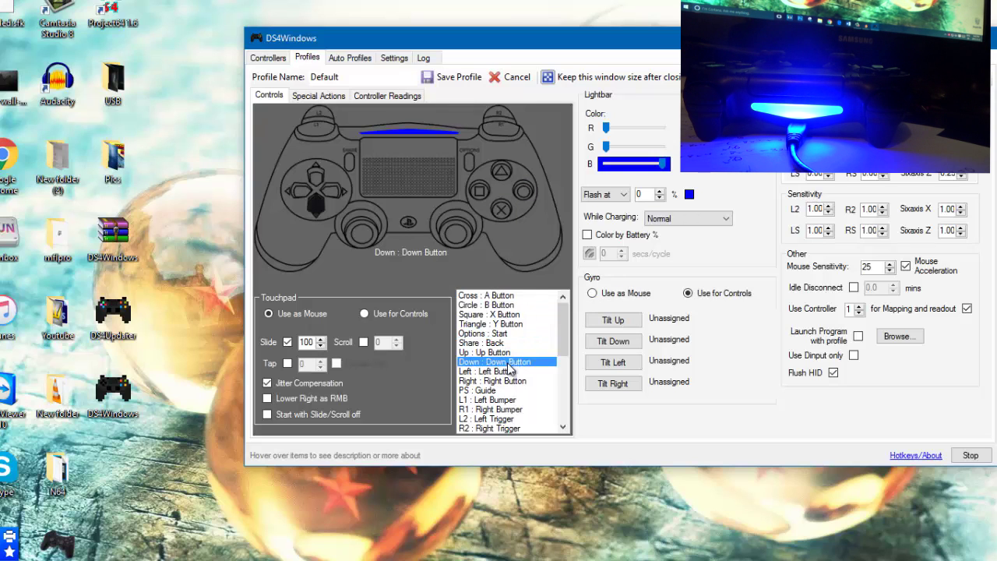
pyautogui.doubleClick(502, 304)
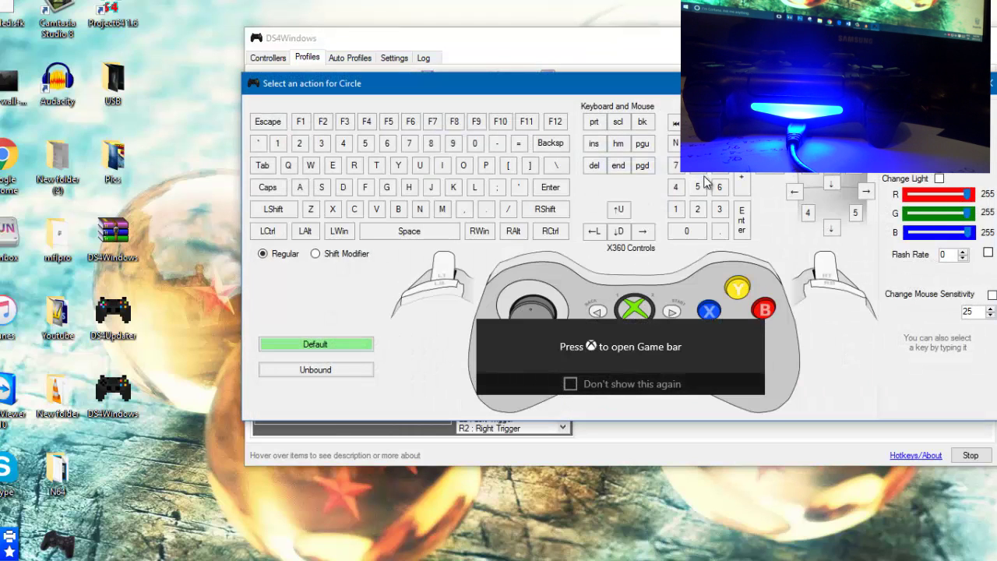
pyautogui.press('Escape')
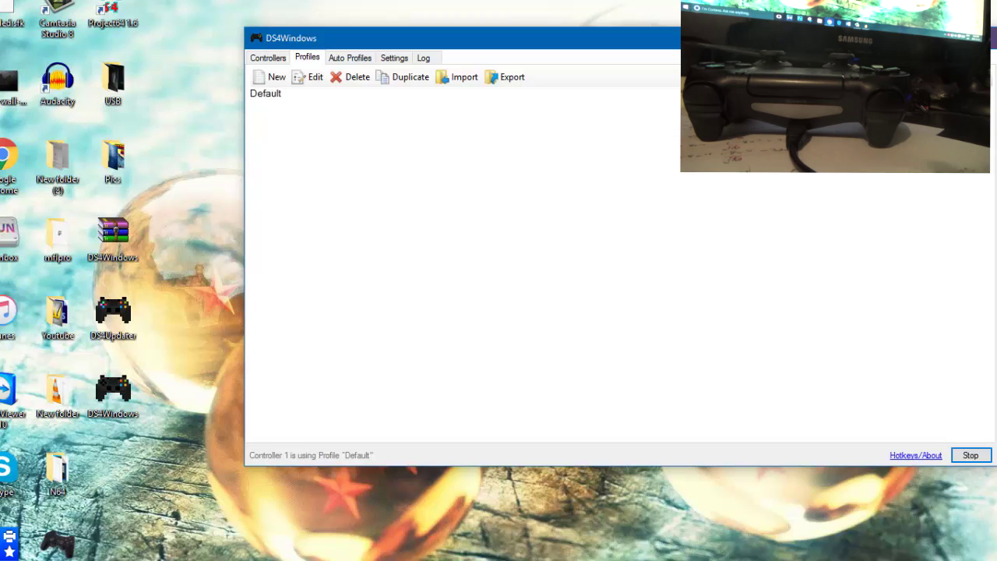
pyautogui.click(993, 40)
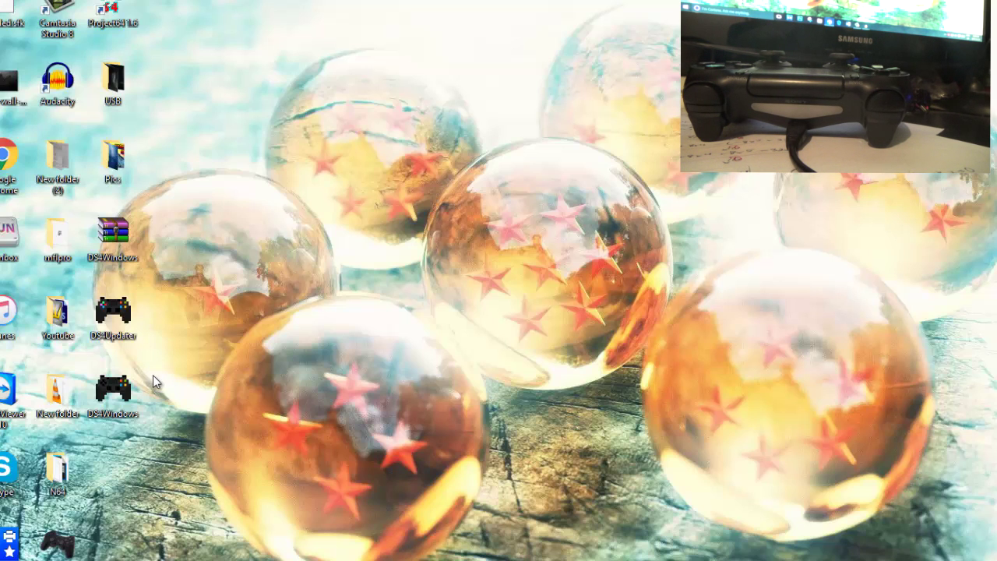
# Launch DS4 Updater from its desktop shortcut to fetch and install the latest DS4Windows.
pyautogui.doubleClick(112, 336)
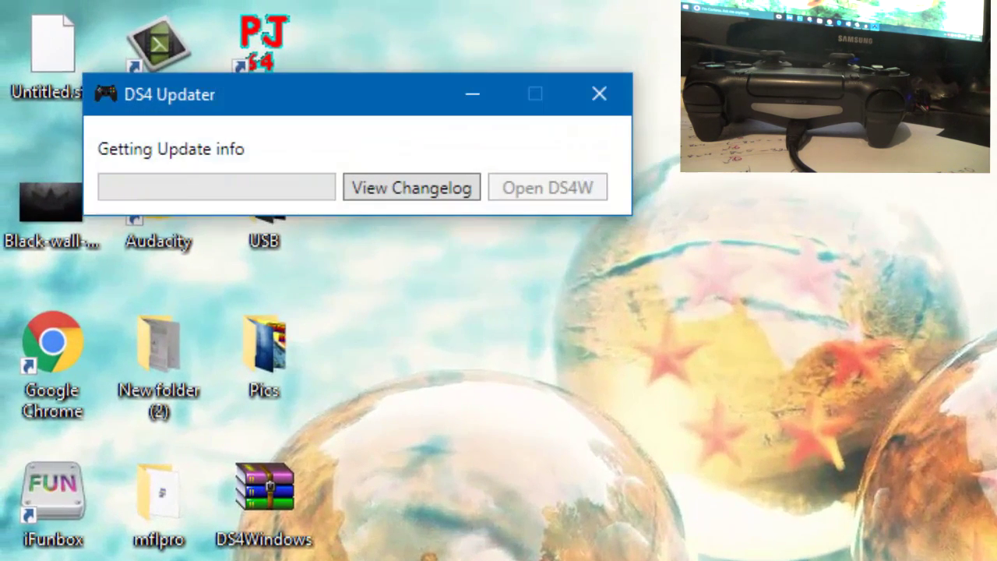